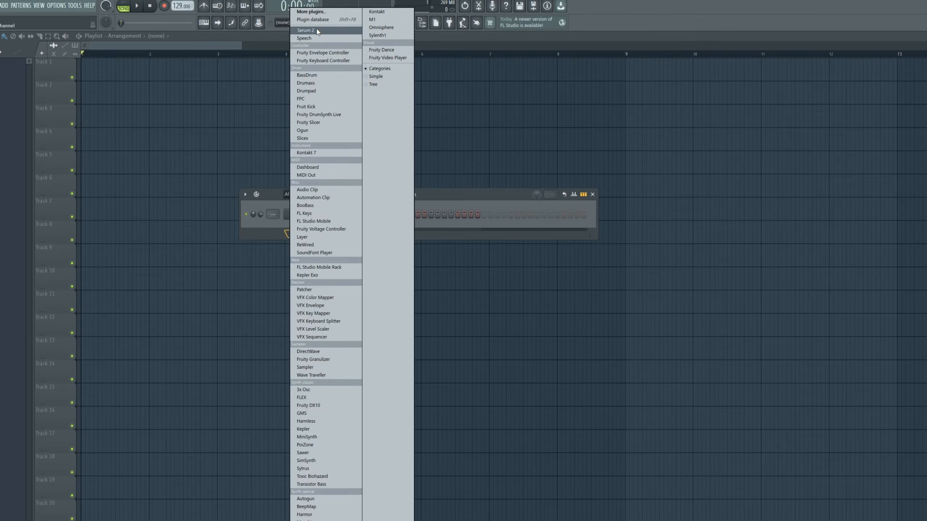
- Add a Serum 2 instrument and load the preset BS - Forget About Me from the Diamond - House & EDM bank
click(306, 30)
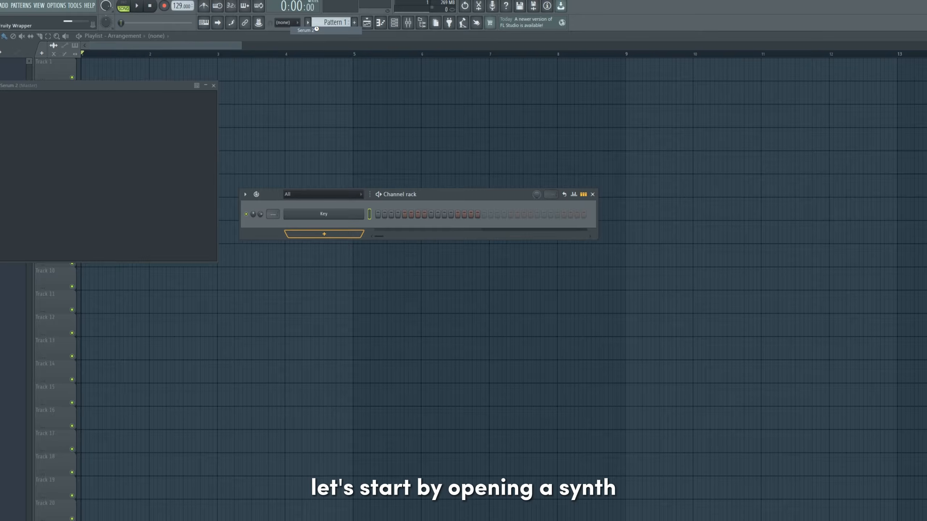
drag(225, 82, 453, 94)
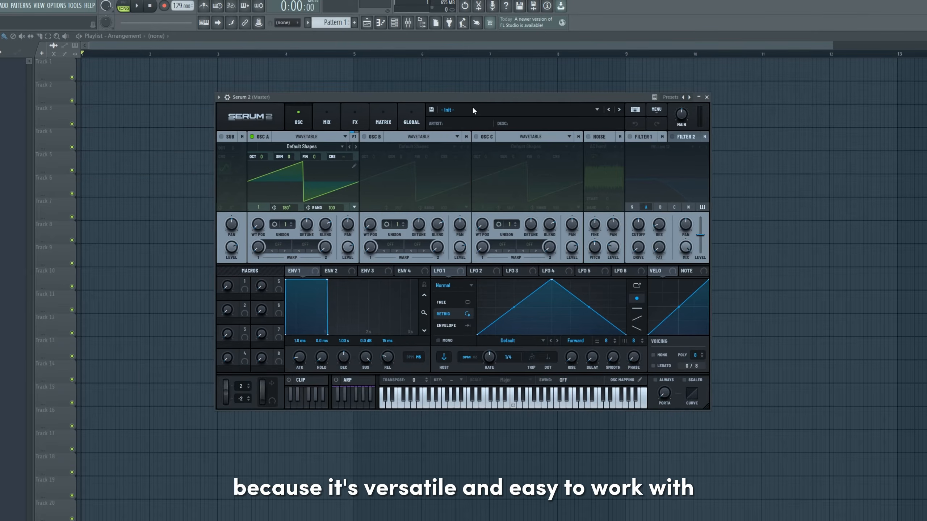
click(474, 110)
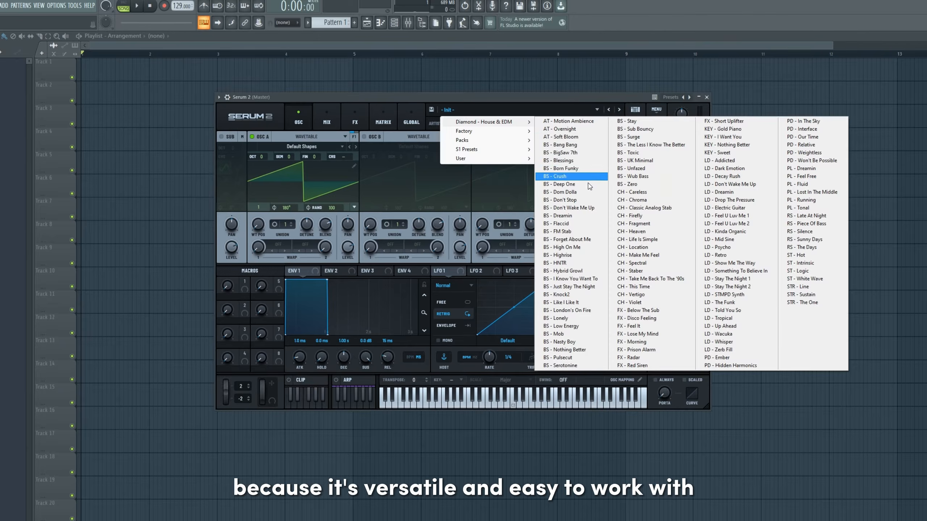
click(581, 239)
click(546, 405)
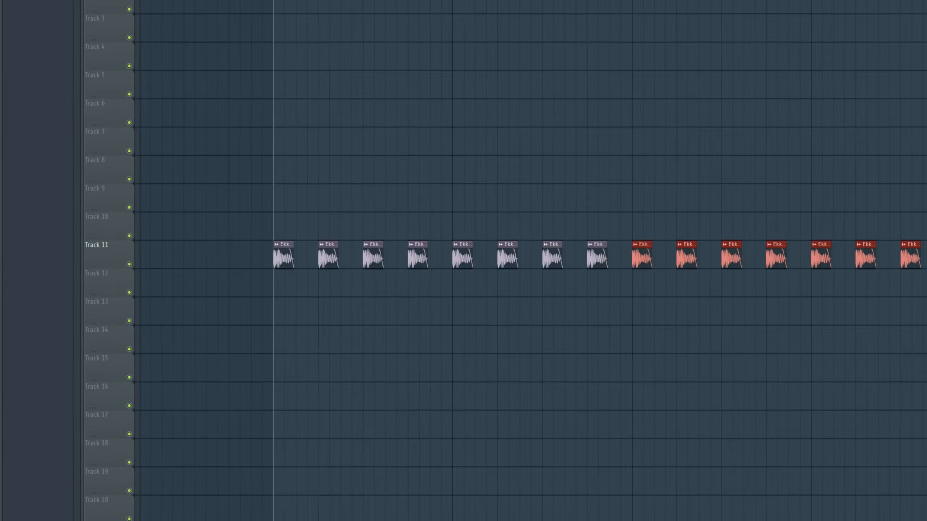
- Start the bassline in the Bass pattern with a long F#4 note at bar 1 followed by a short A4 note
key(space)
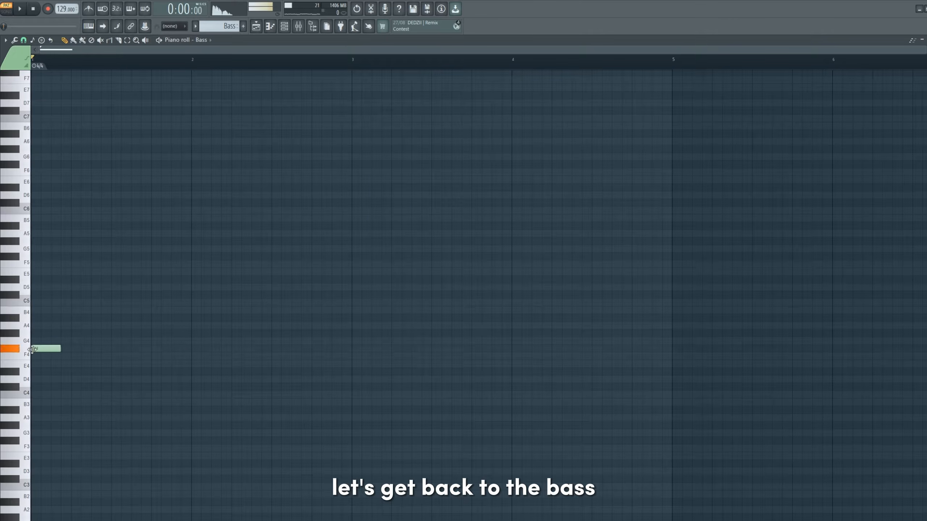
drag(35, 349, 32, 349)
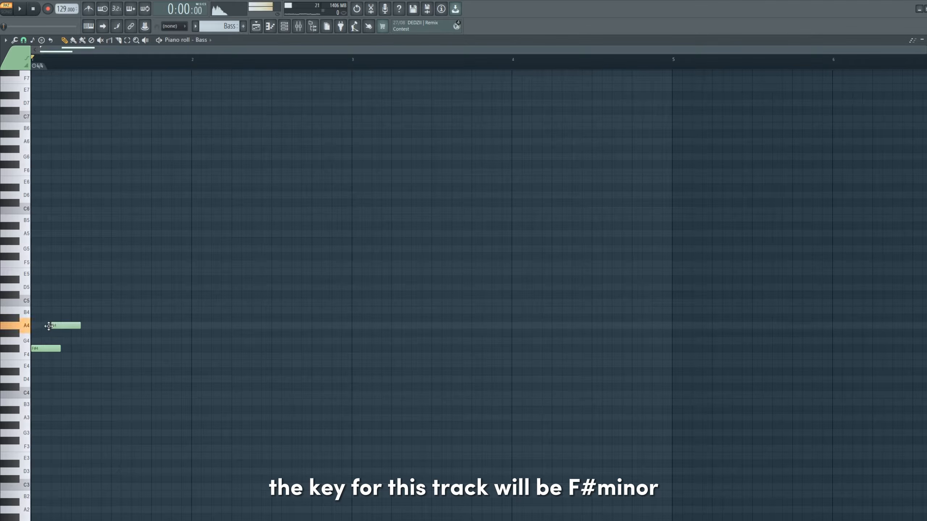
drag(65, 341, 55, 352)
key(space)
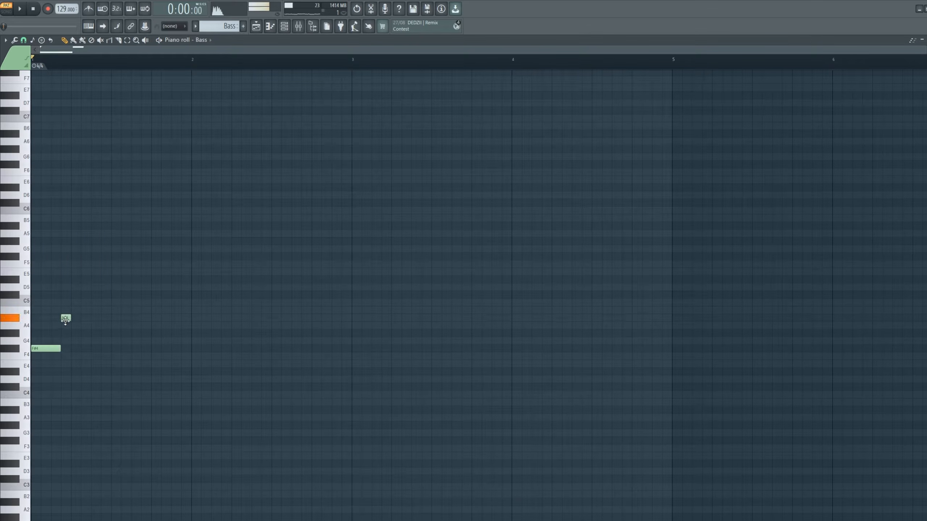
scroll(109, 329, down, 2)
key(space)
key(space)
- Complete bar 1 of the bassline with G#4 notes, an A4 and an F#4, chopping the second G#4 into shorter notes
click(136, 306)
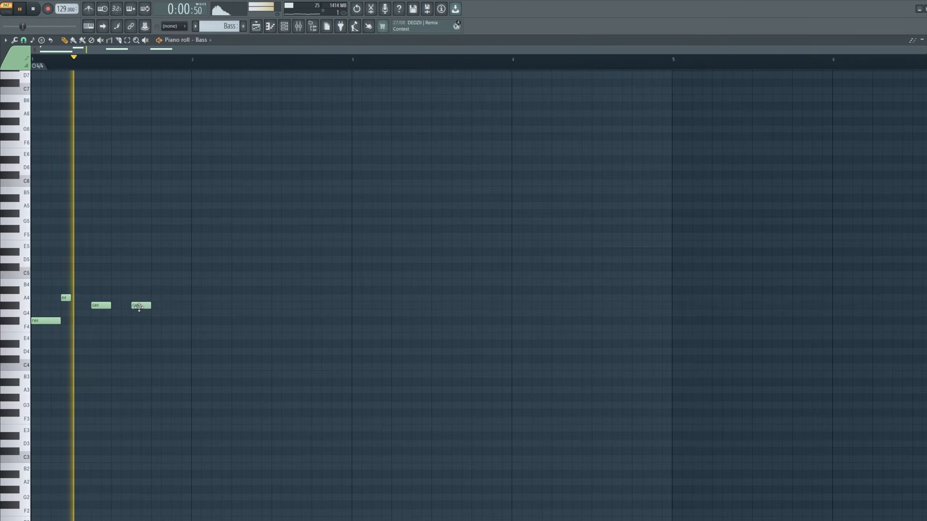
key(space)
drag(151, 320, 151, 323)
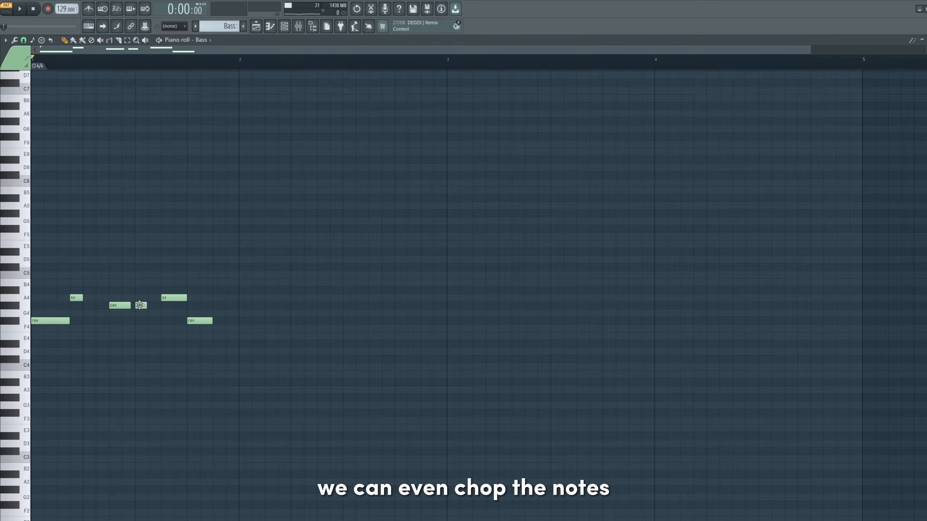
drag(154, 306, 145, 303)
key(space)
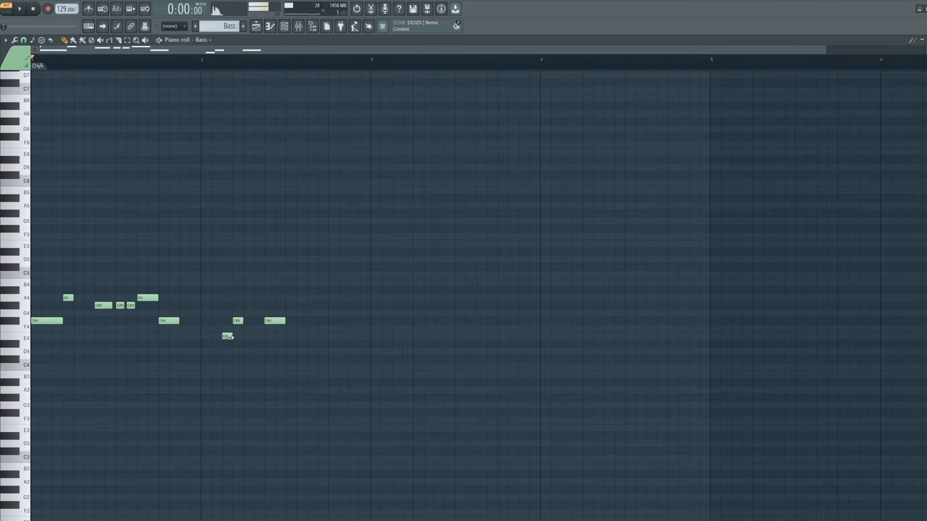
- Shorten the E4 note in bar 2 and add a short G#4 before the last F#4, undoing a trial move to A4
click(225, 336)
key(space)
key(space)
key(space)
click(259, 306)
key(space)
drag(259, 306, 259, 298)
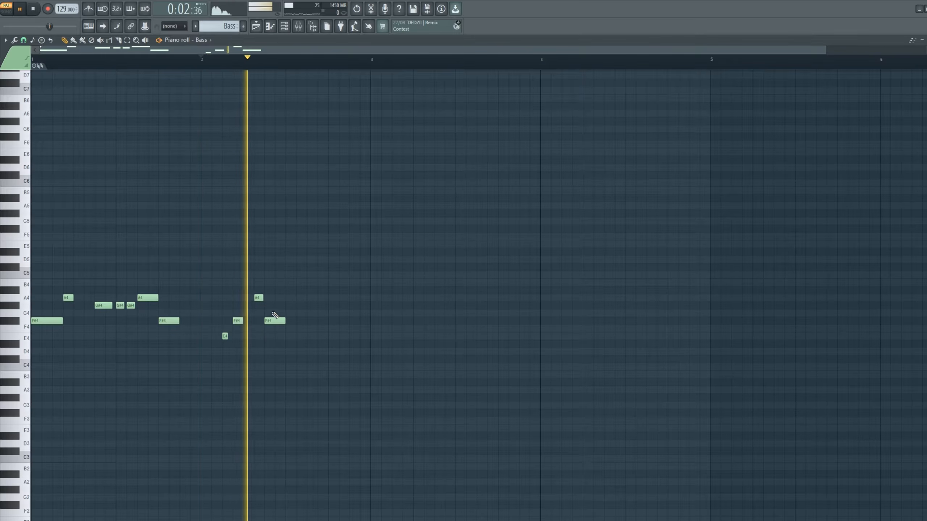
key(ctrl+z)
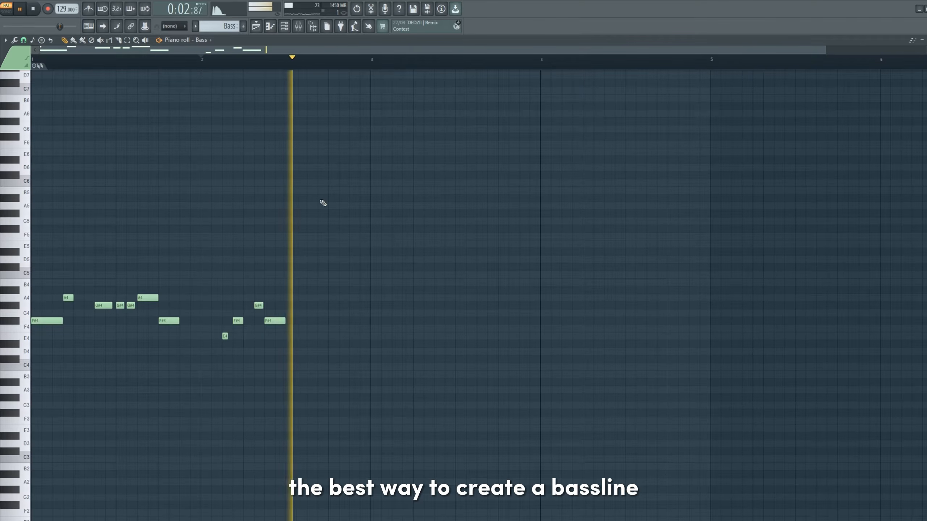
- Finish bar 2 of the bassline with an F#4, a shortened F#4 and a closing G#4 note
click(317, 321)
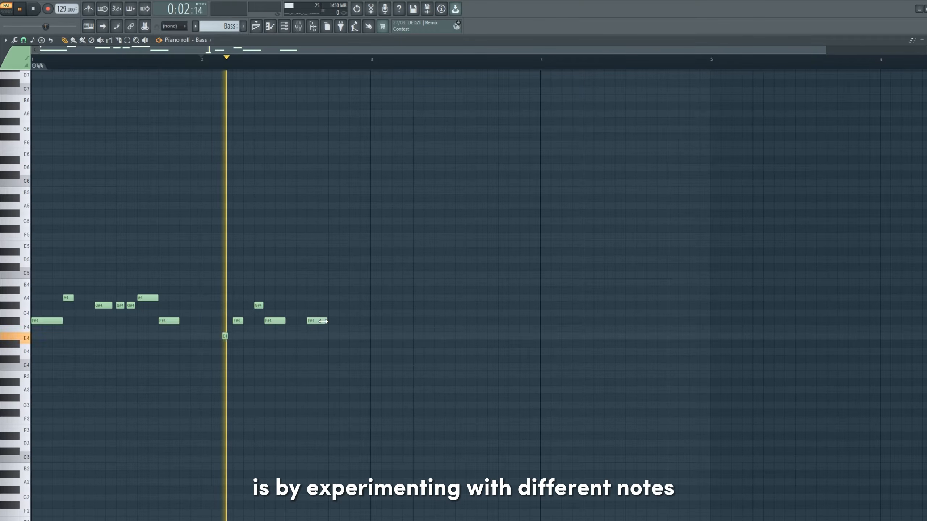
click(351, 306)
click(344, 320)
drag(348, 321, 346, 321)
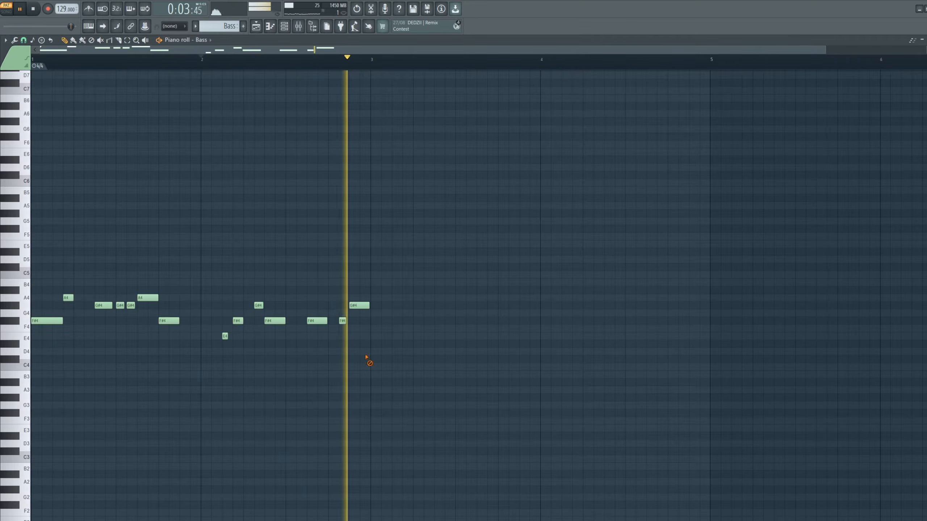
- Duplicate the two-bar bassline into bars 3 and 4 and move its last two notes to a higher pitch
key(ctrl+a)
key(ctrl+b)
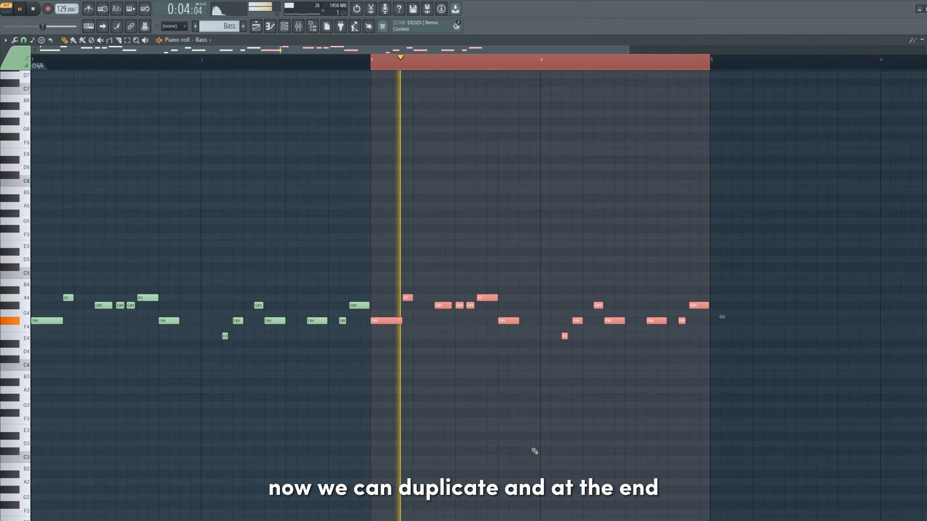
key(ctrl+a)
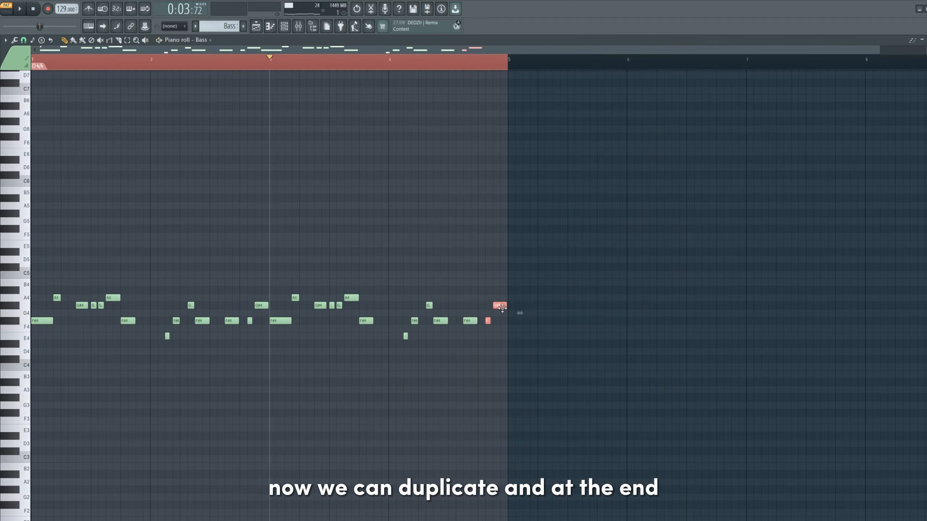
key(space)
drag(503, 307, 499, 264)
ctrl+click(535, 301)
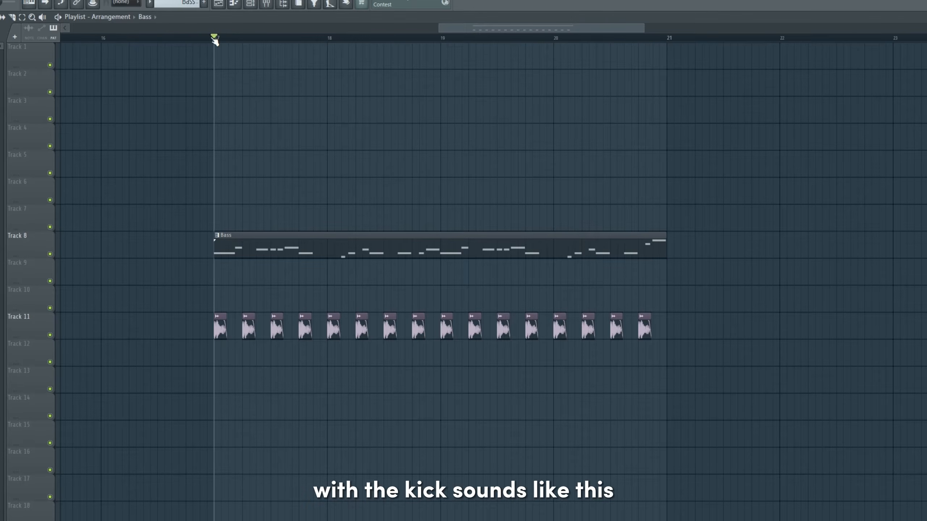
- Play the Bass pattern together with the kick clips from bar 17 in the playlist
drag(680, 262, 617, 304)
key(space)
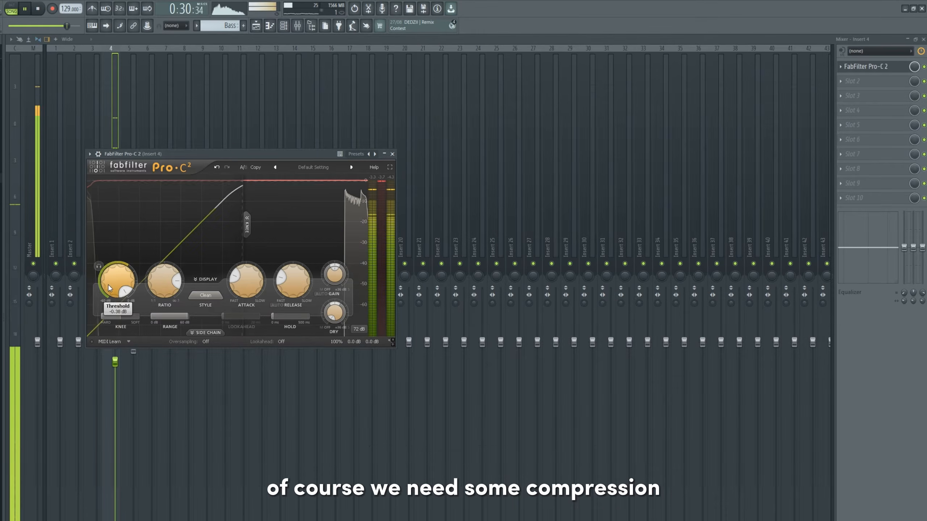
- Lower the threshold of FabFilter Pro-C 2 and raise the Kickstart 2 mix on the bass channel, Insert 4
drag(108, 289, 102, 330)
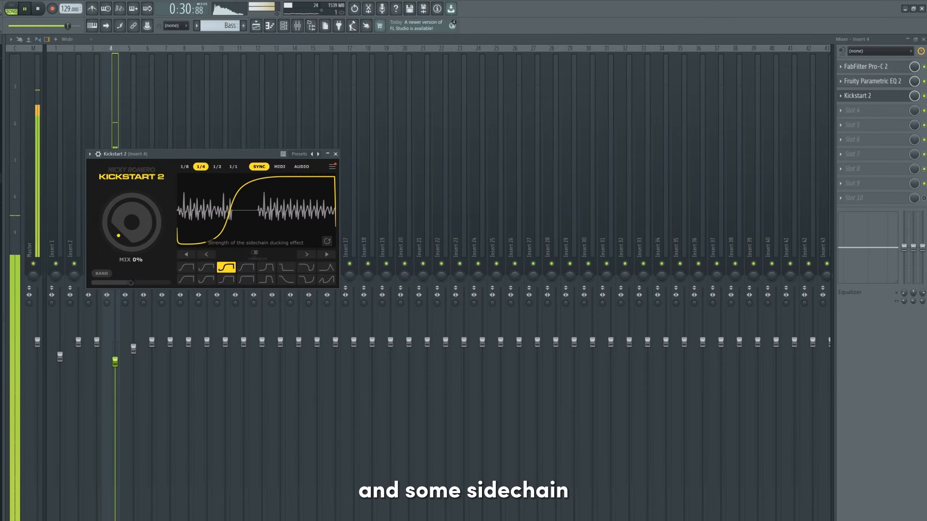
drag(131, 222, 132, 149)
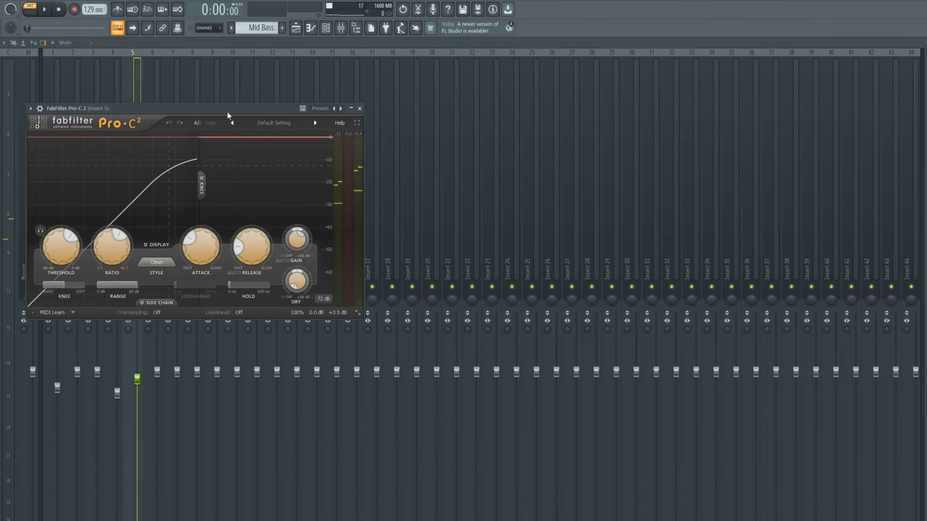
- Audition the Mid Bass effects on Insert 5, comparing the sound with Ozone 11 Imager bypassed and active
drag(228, 113, 473, 152)
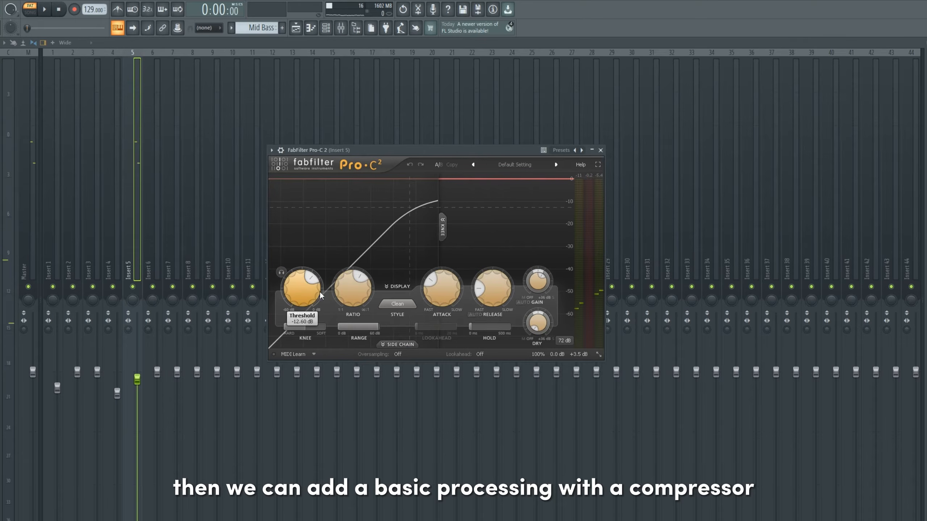
key(space)
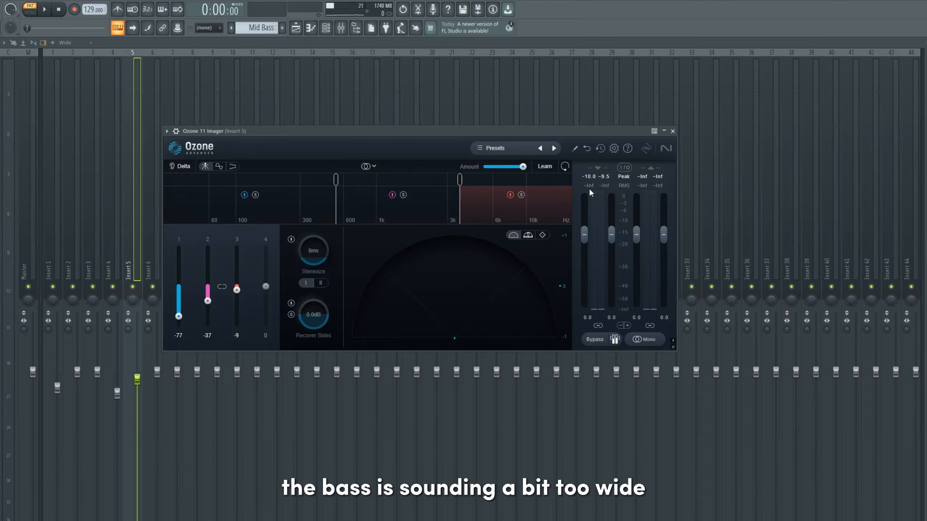
key(space)
click(595, 341)
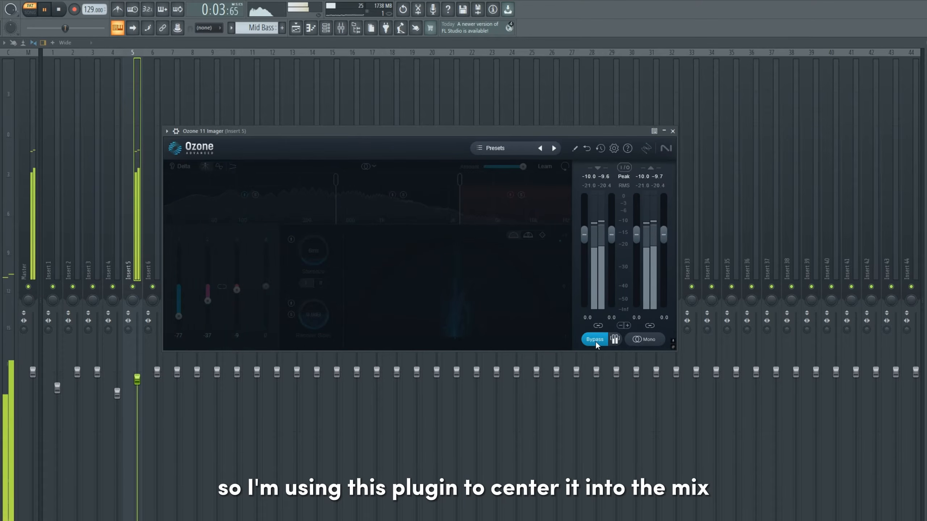
click(595, 342)
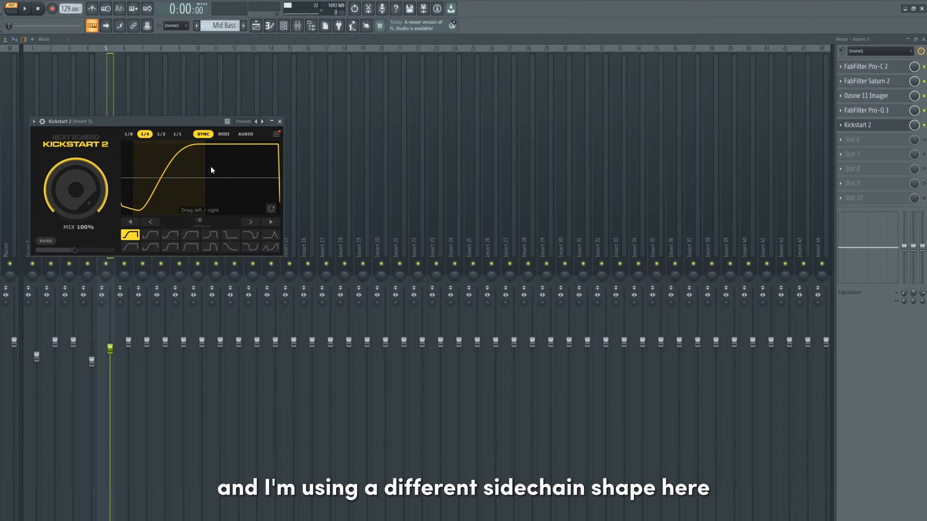
key(space)
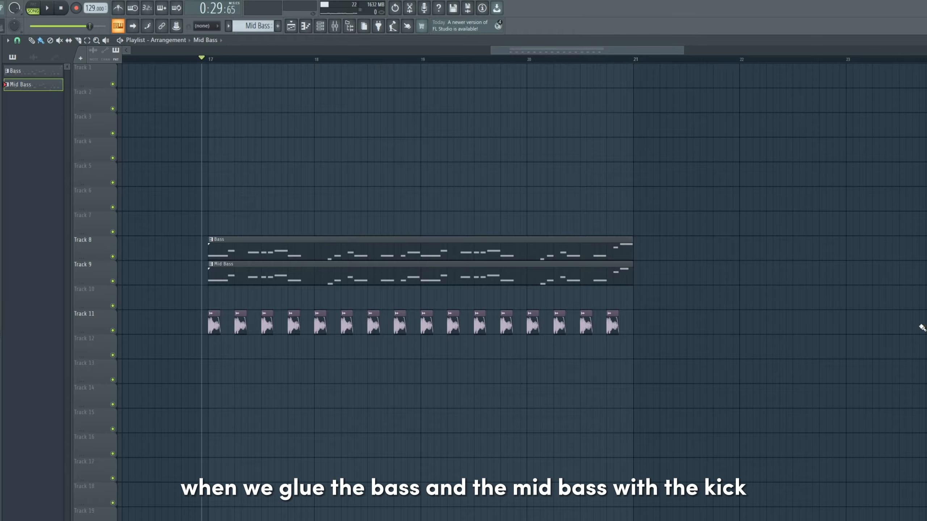
- Play the Bass and Mid Bass patterns with the kick, and listen to the ZODIAC house vocal clip on Track 3
drag(586, 50, 579, 50)
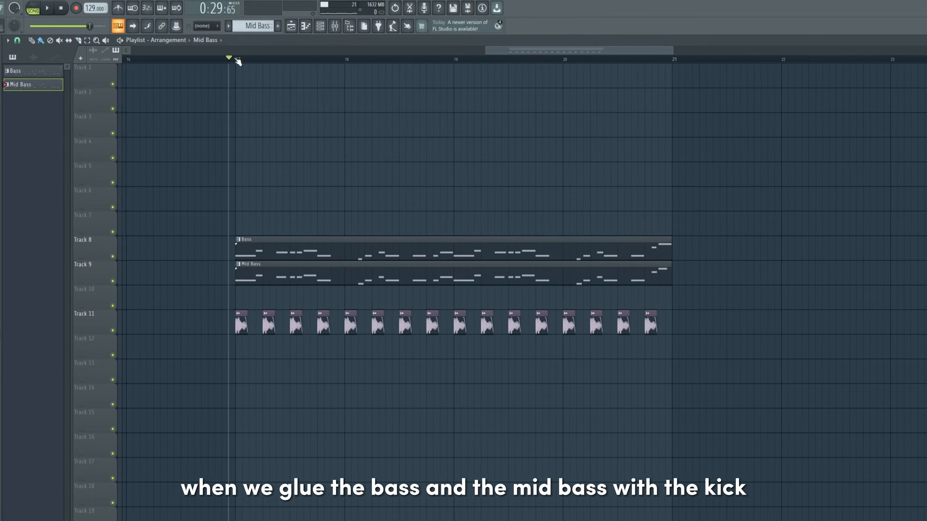
key(space)
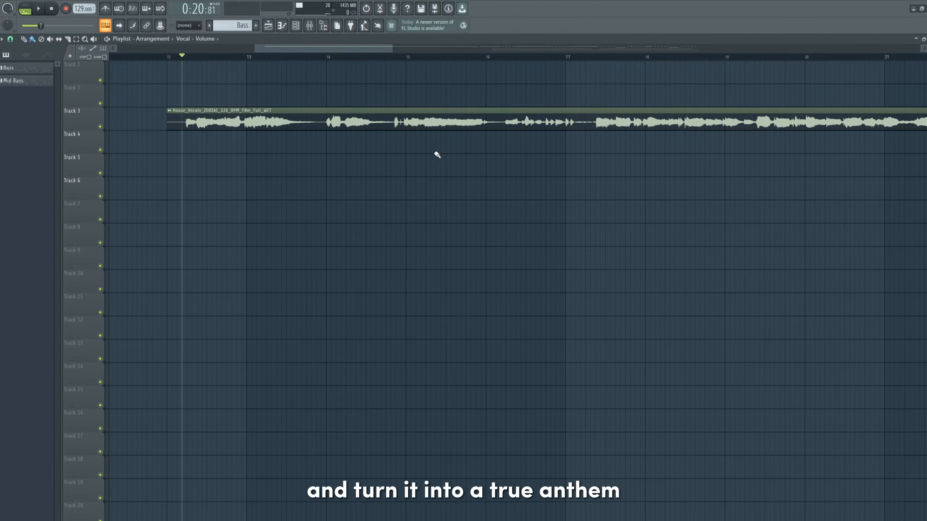
key(space)
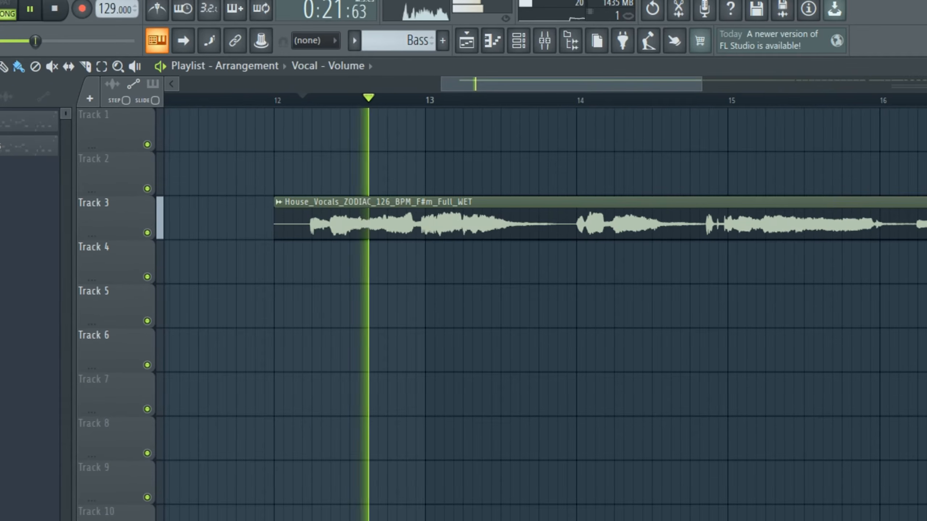
drag(562, 84, 595, 84)
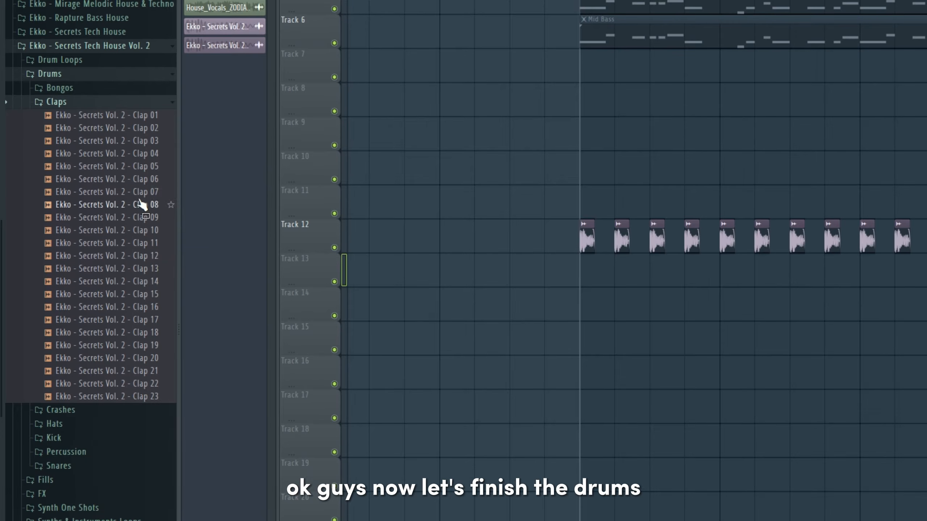
- Audition the Secrets Vol. 2 claps and place Clap 11 on Track 13 and Clap 17 on Track 14 under the second kick
click(128, 181)
click(128, 206)
click(127, 220)
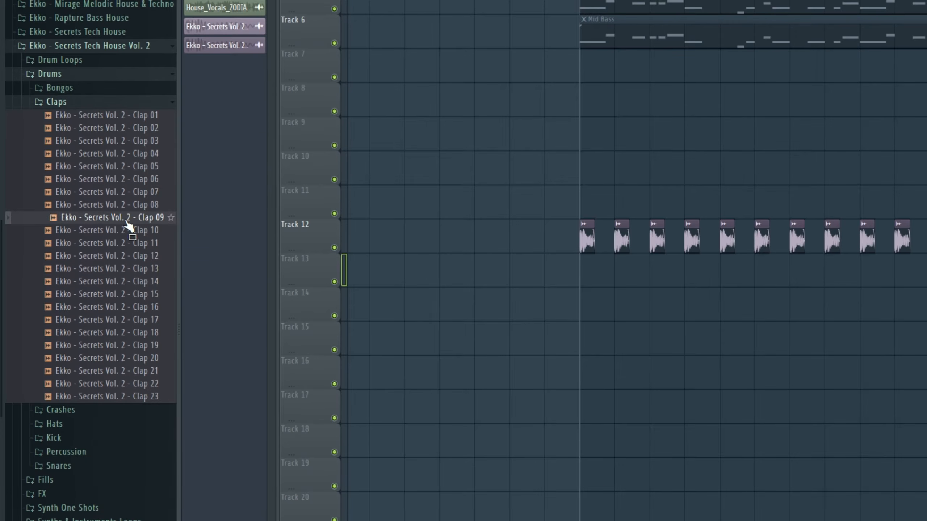
click(128, 246)
drag(620, 285, 621, 285)
click(128, 358)
click(128, 371)
drag(128, 319, 637, 352)
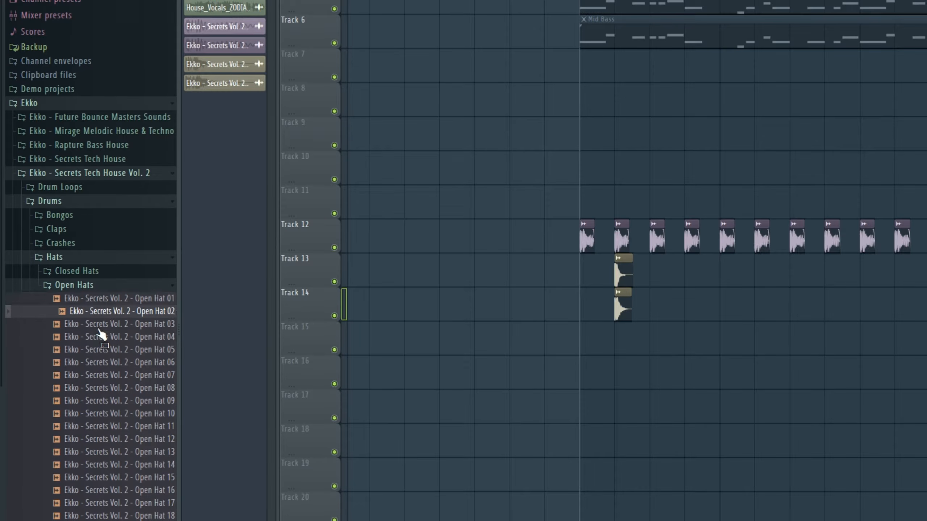
- Audition the open hats, place Open Hat 08 on Track 15 and increase the sample's fade-out
click(102, 337)
click(111, 363)
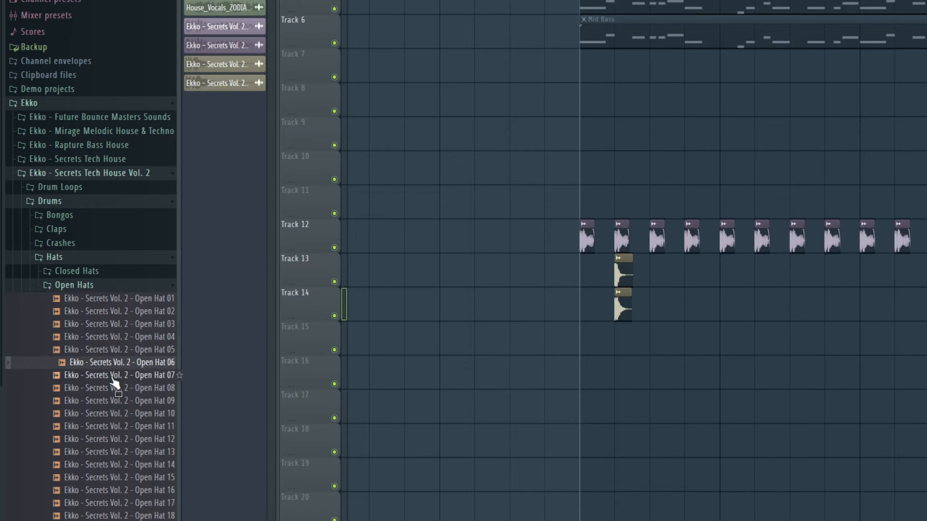
click(142, 389)
drag(136, 392, 656, 337)
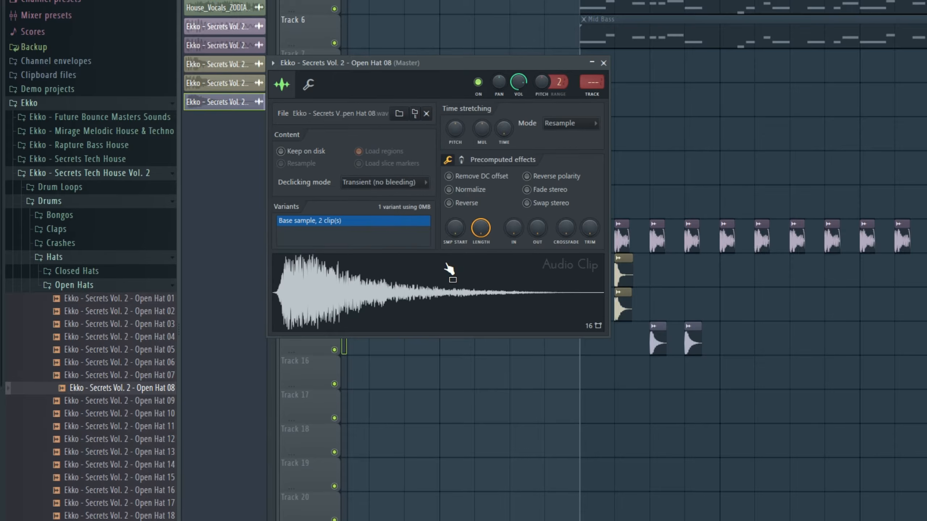
drag(531, 235, 531, 226)
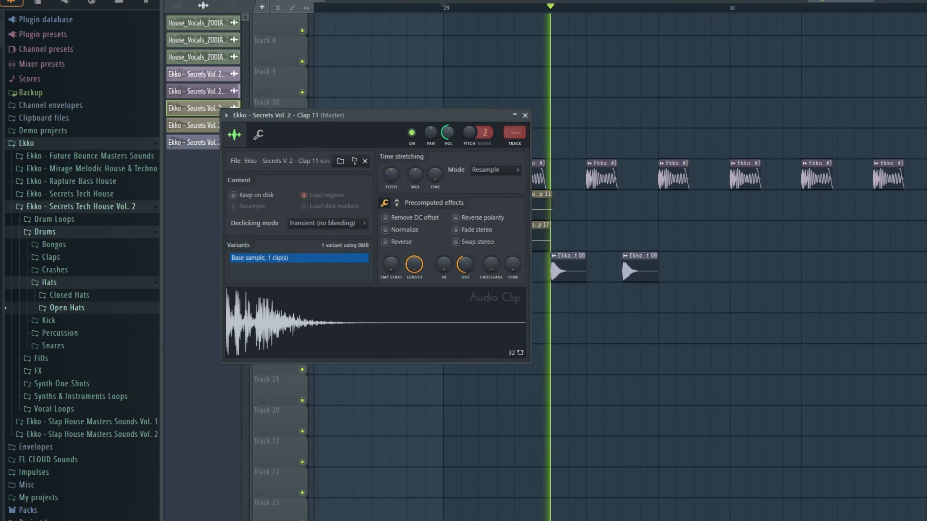
- Close the Clap 11 settings and repeat the claps and open hats along Tracks 13 to 15
key(Escape)
key(space)
ctrl+drag(595, 244, 660, 216)
key(space)
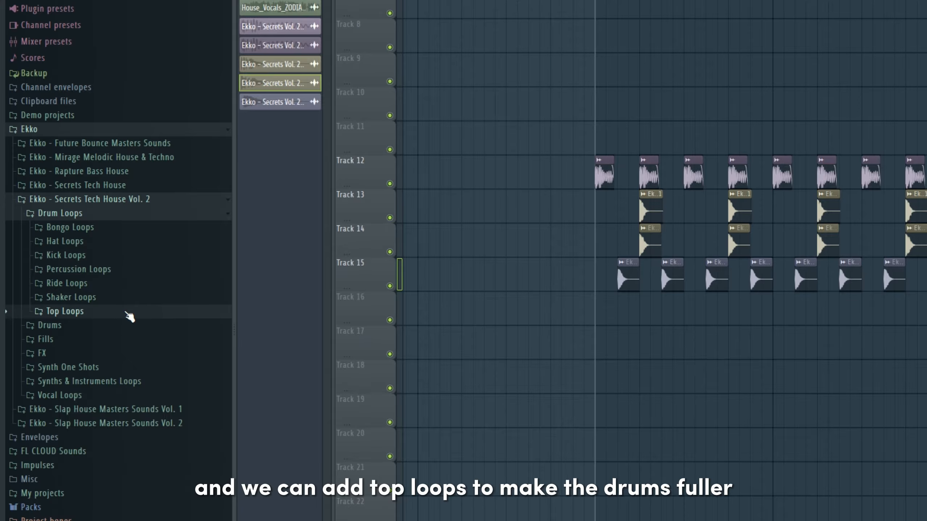
- Open the Secrets Tech House Vol. 2 top loops and place Top Loop 01 - 126 BPM on Track 16 under the drums
click(128, 314)
drag(139, 325, 144, 336)
scroll(150, 336, down, 3)
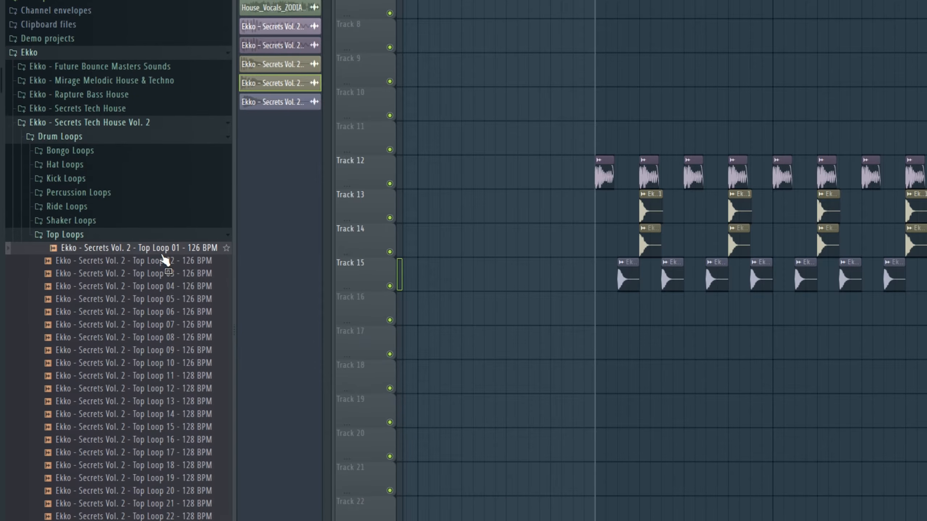
drag(161, 257, 607, 316)
- Audition more of the Secrets Vol. 2 top loops and place Top Loop 37 - 128 BPM on Track 17
click(126, 414)
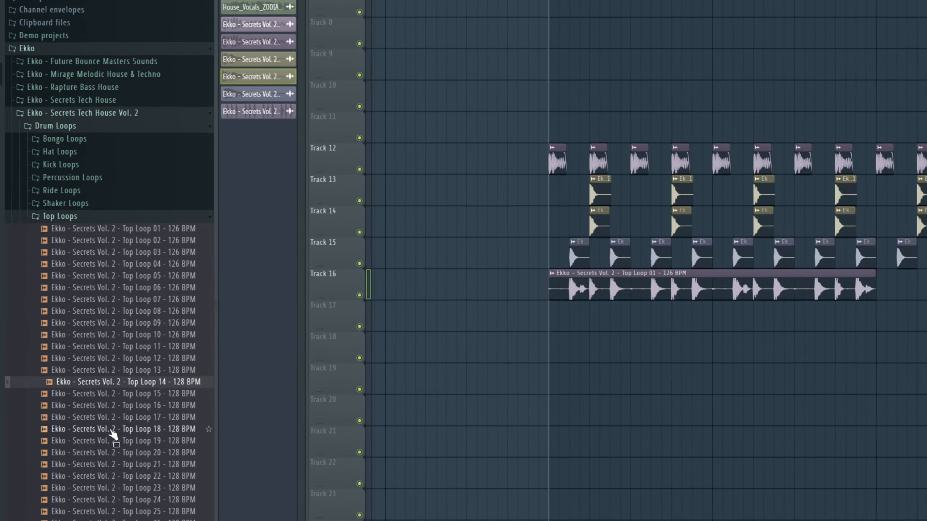
scroll(126, 475, down, 6)
click(135, 440)
click(138, 453)
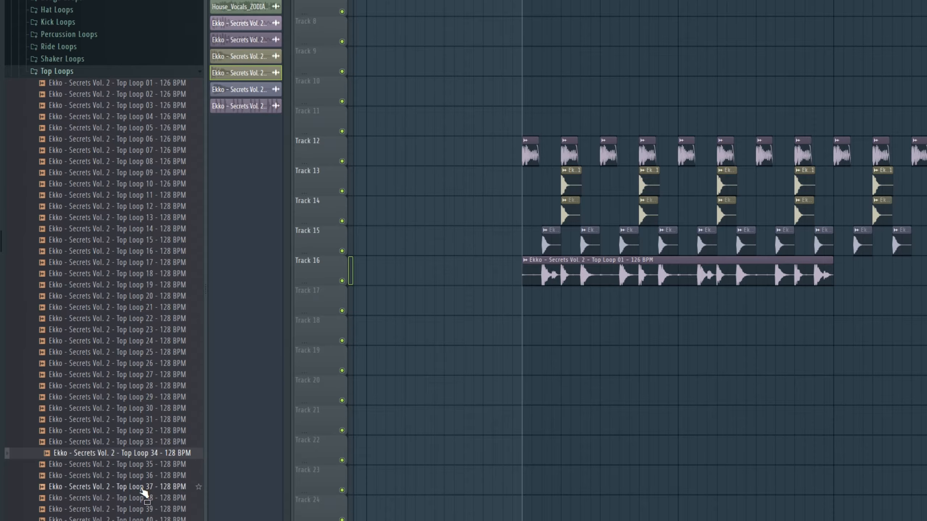
click(141, 489)
drag(148, 500, 749, 297)
- Check the sample settings of both top loops, lower the volume of Top Loop 01 and close its settings
double_click(749, 296)
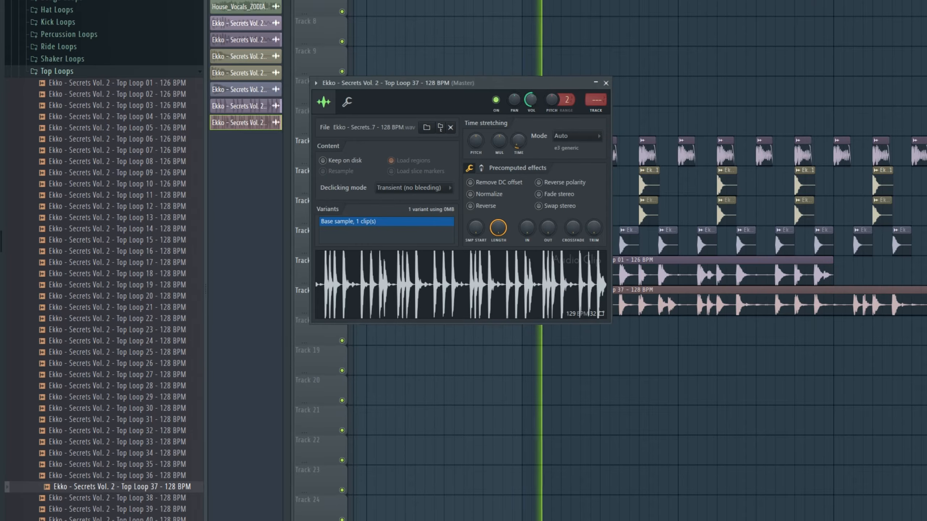
double_click(697, 271)
drag(518, 86, 517, 96)
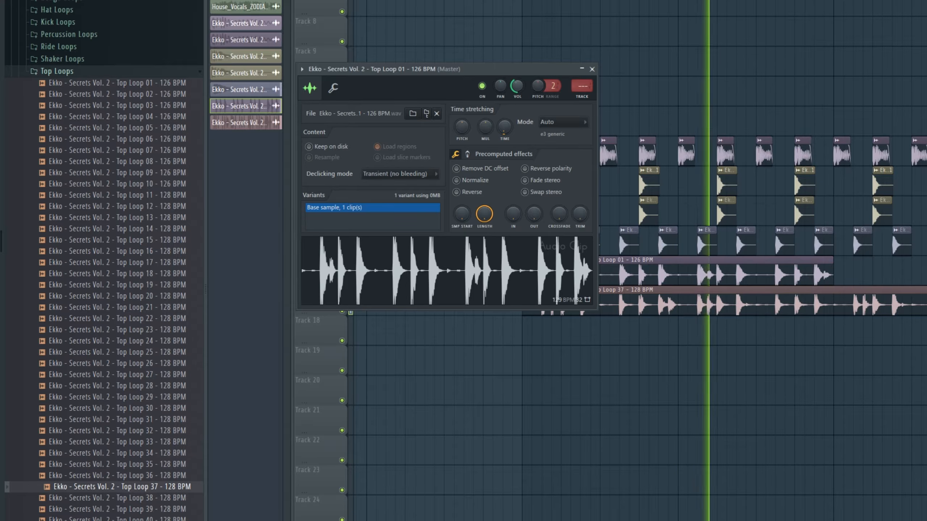
key(Escape)
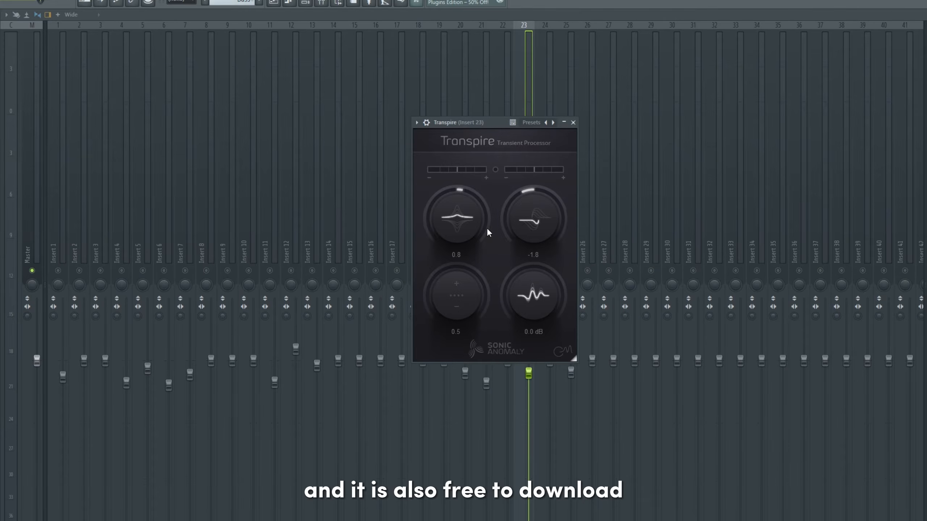
- Shape the clap on Insert 23 with Transpire, Pro-C 2 and Saturn 2, and pull the Pro-Q 3 bell near 555 Hz down into a cut
key(space)
drag(487, 228, 489, 211)
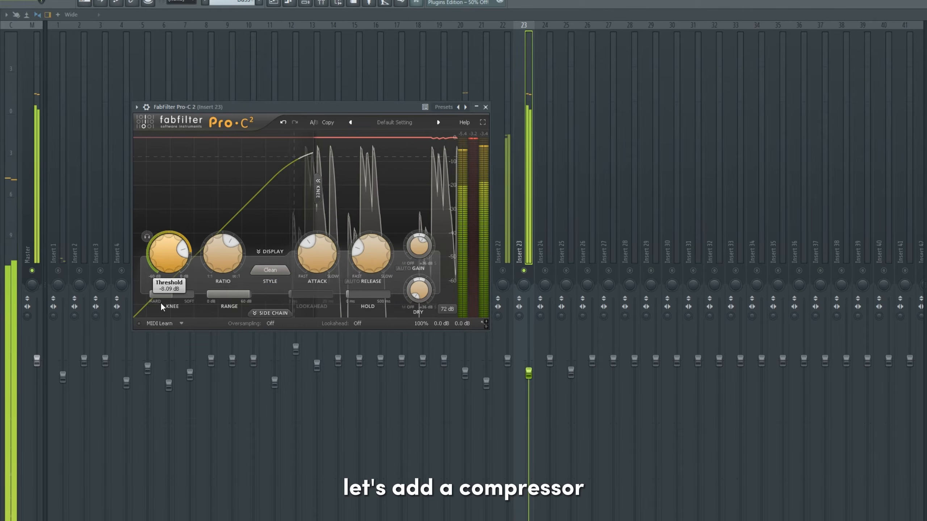
drag(163, 306, 150, 325)
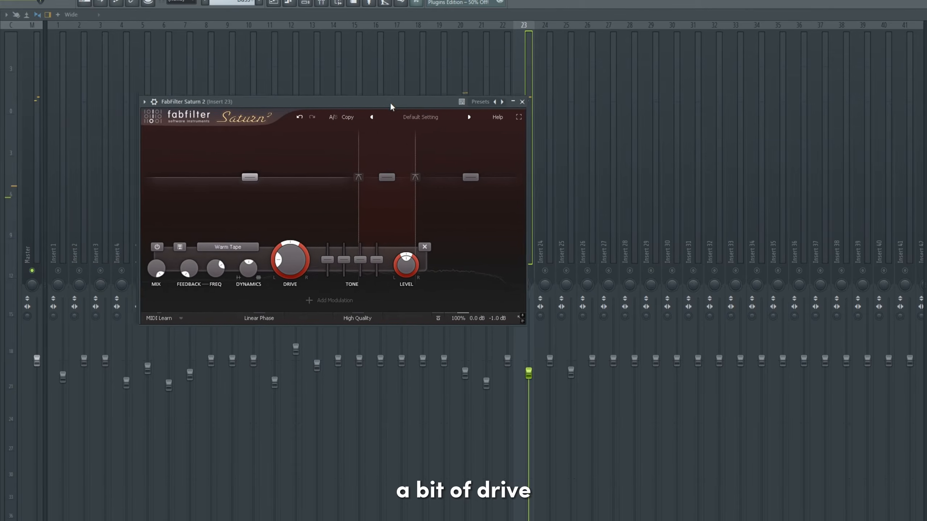
drag(372, 104, 420, 118)
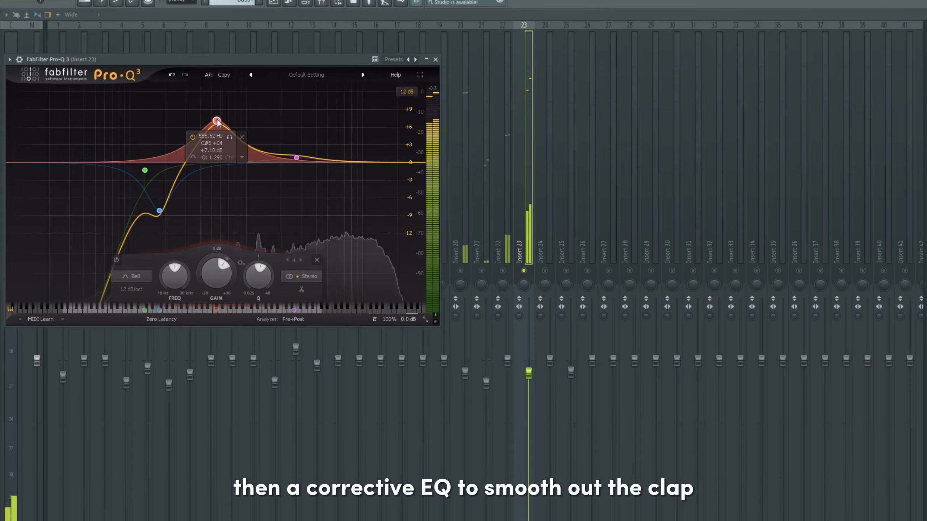
drag(217, 121, 217, 191)
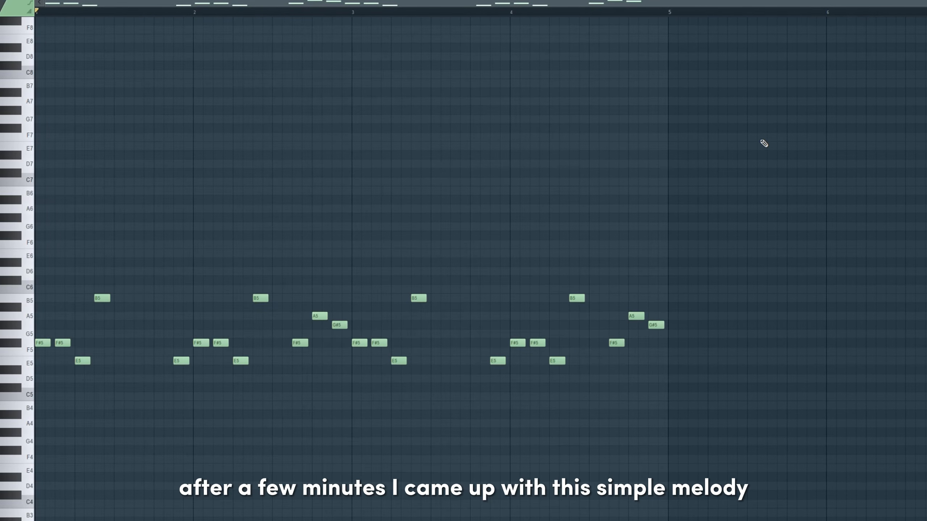
- Play the Lead melody, close its Diva synth and transpose the Lead notes up an octave in the piano roll
key(space)
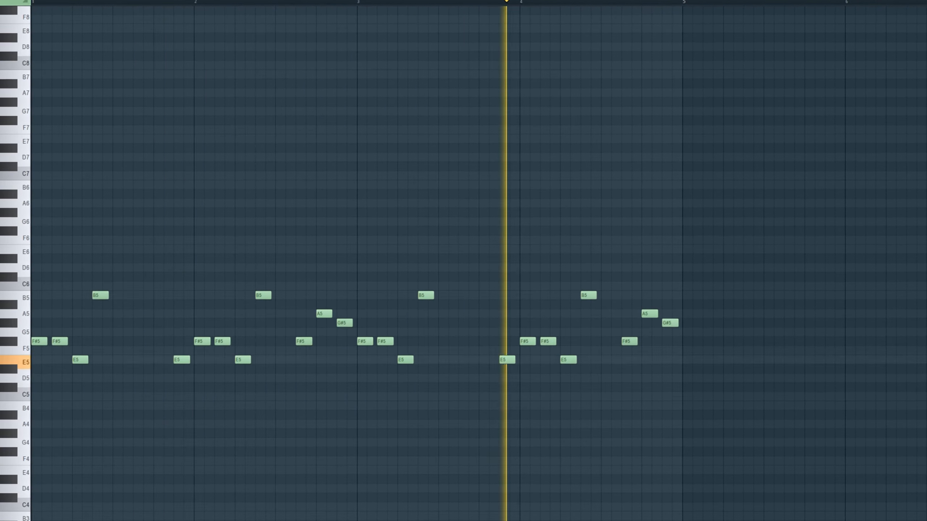
click(891, 424)
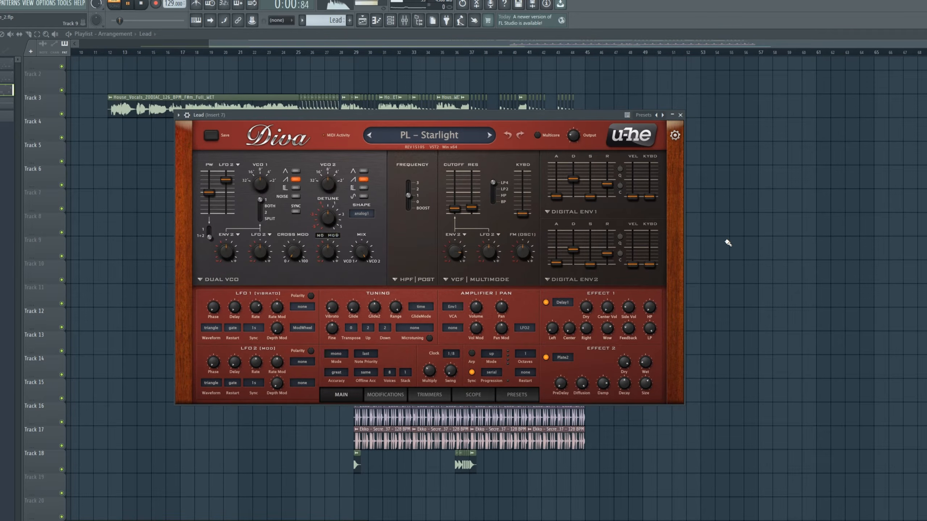
key(Escape)
right_click(357, 260)
click(377, 266)
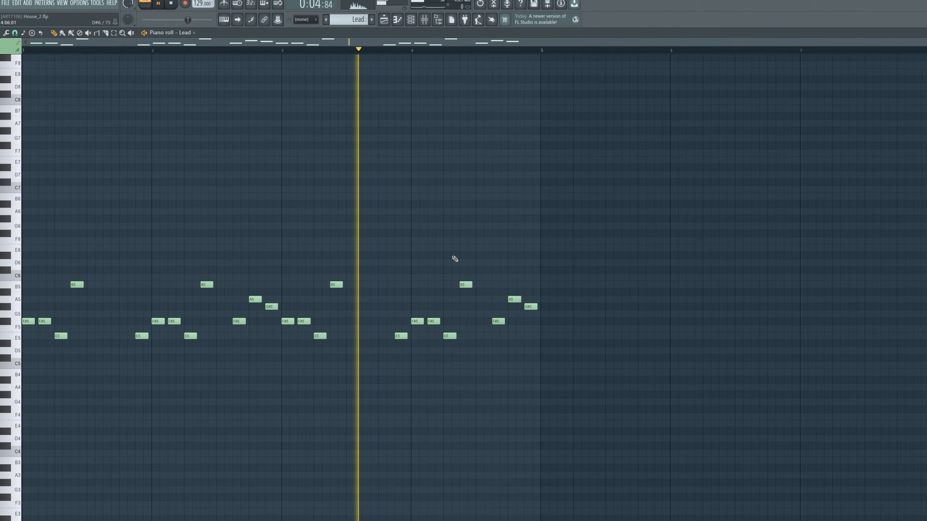
key(ctrl+Up)
scroll(693, 277, up, 1)
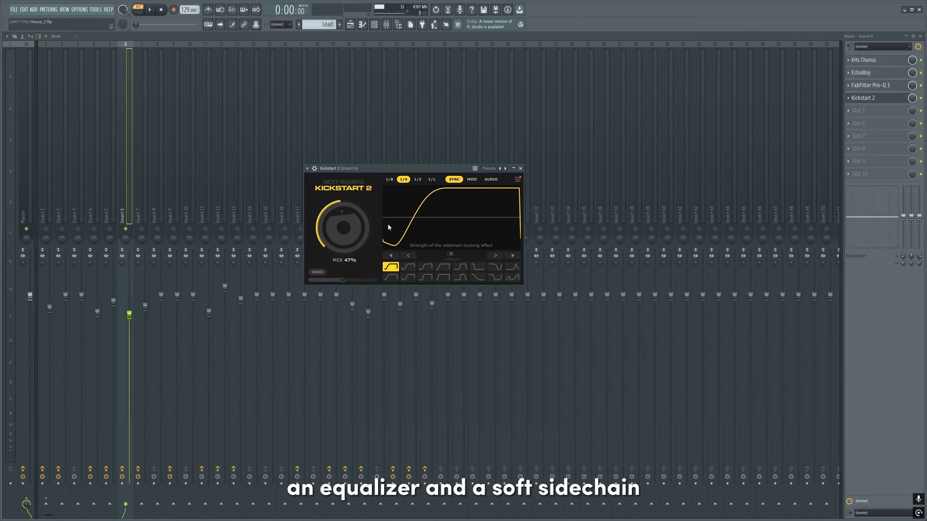
- Unmute mixer Insert 7 and select the Sustain String 04 sample on Track 10 in the playlist
click(142, 229)
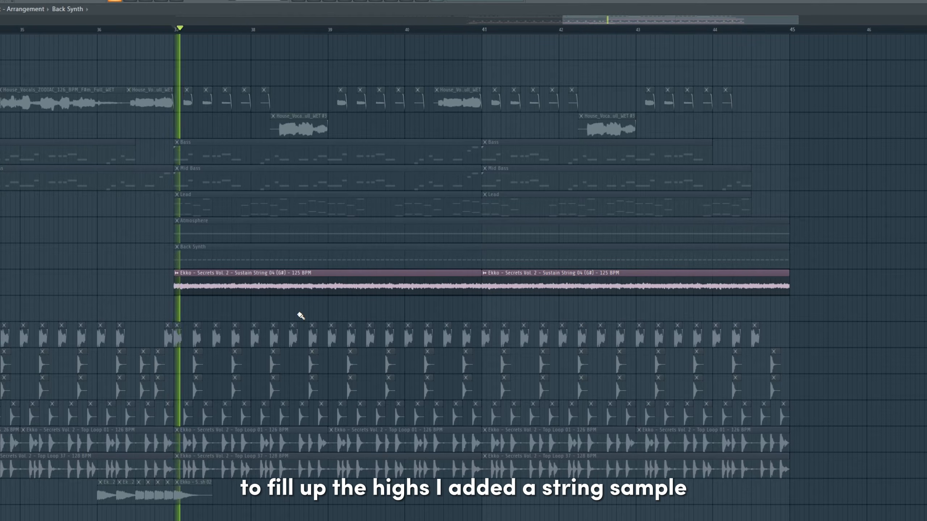
click(315, 272)
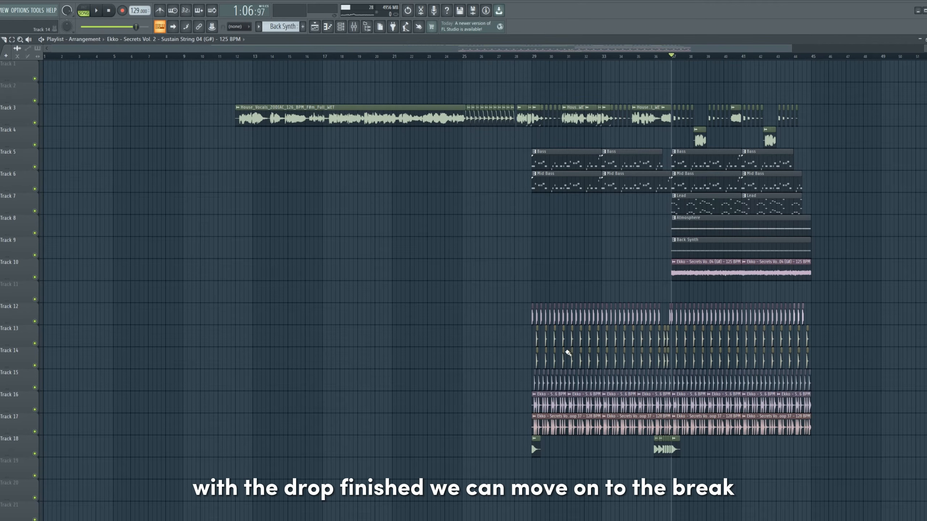
scroll(567, 353, right, 1)
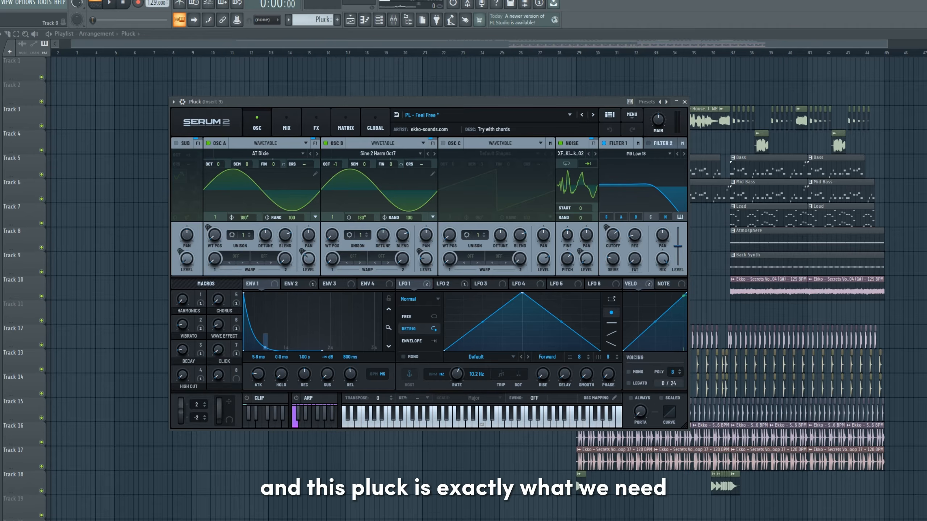
- Preview notes on the Pluck's PL - Feel Free sound and write A6, G#6, E6, E6, F#6 and D6 in its piano roll
click(485, 417)
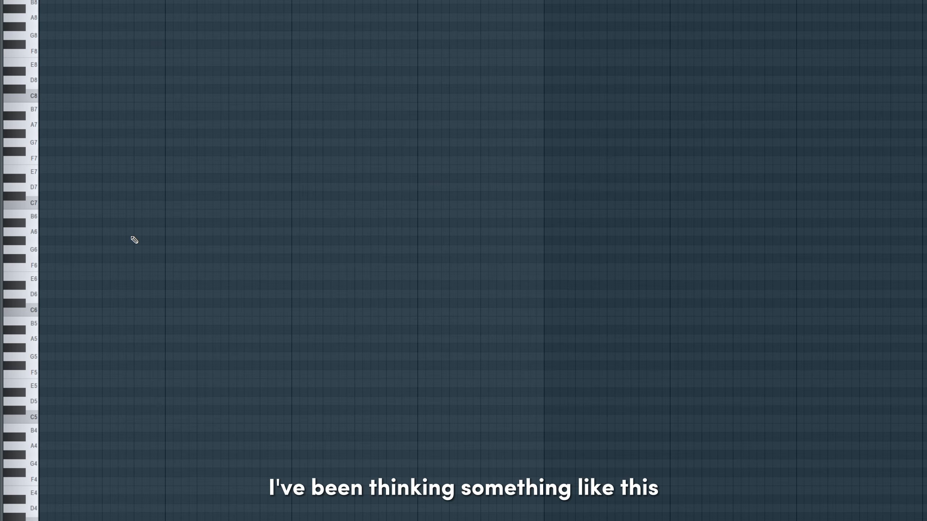
click(23, 242)
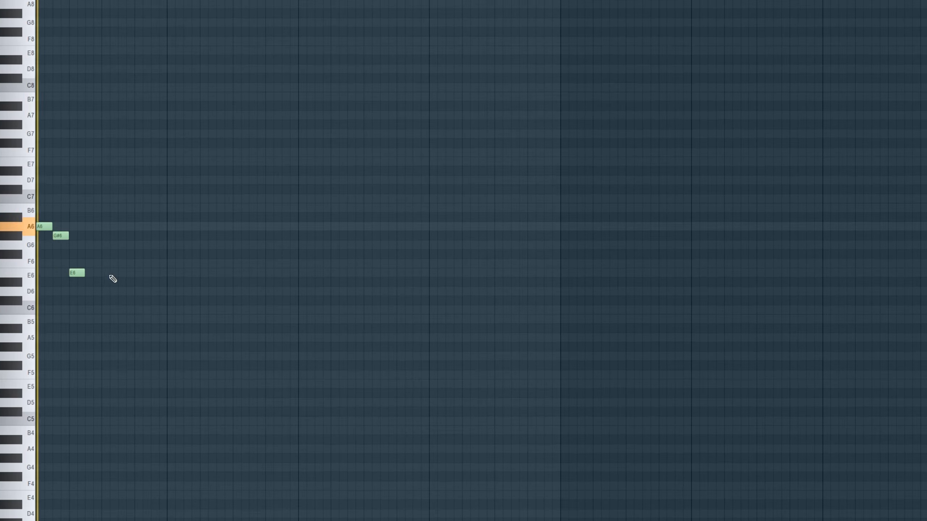
click(108, 272)
key(space)
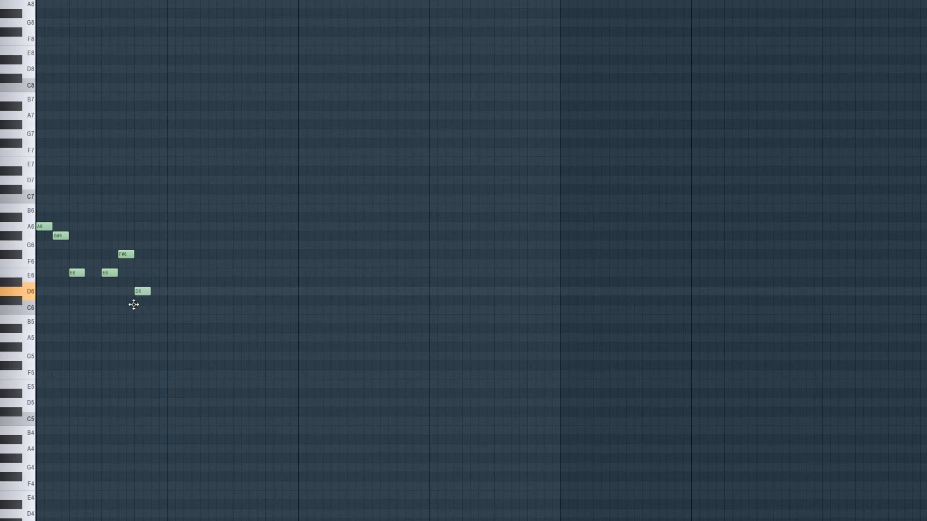
- Extend the Pluck's first E6 note to meet the second, move the C#6 note to the end of bar 1 and continue the melody in bar 2
drag(81, 276, 100, 277)
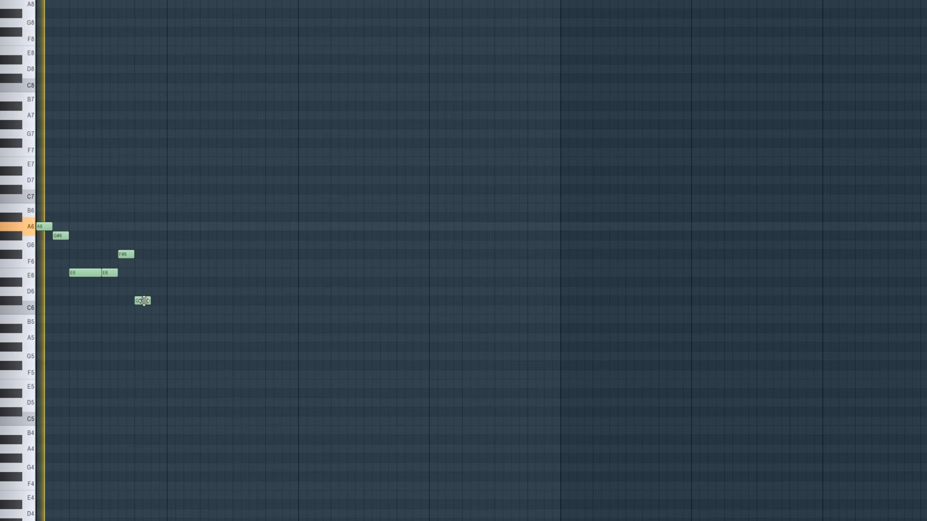
drag(145, 300, 161, 301)
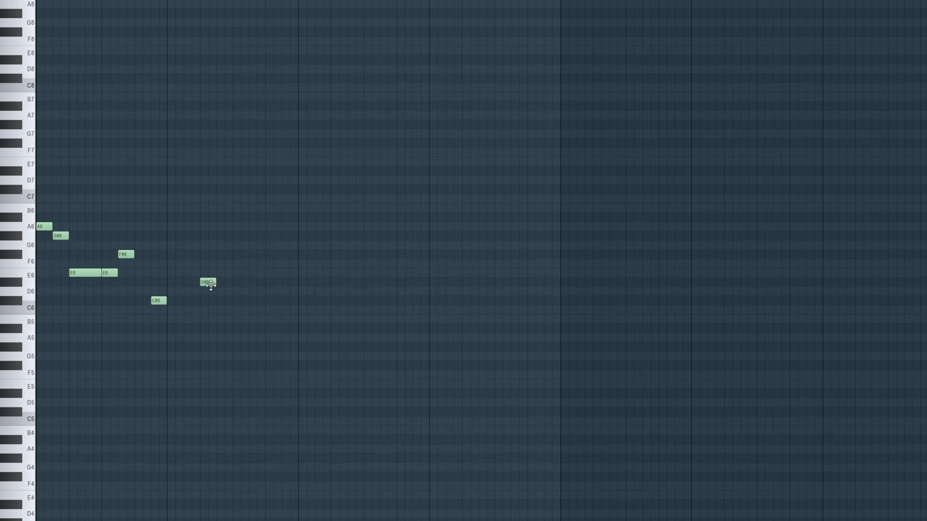
drag(240, 273, 234, 273)
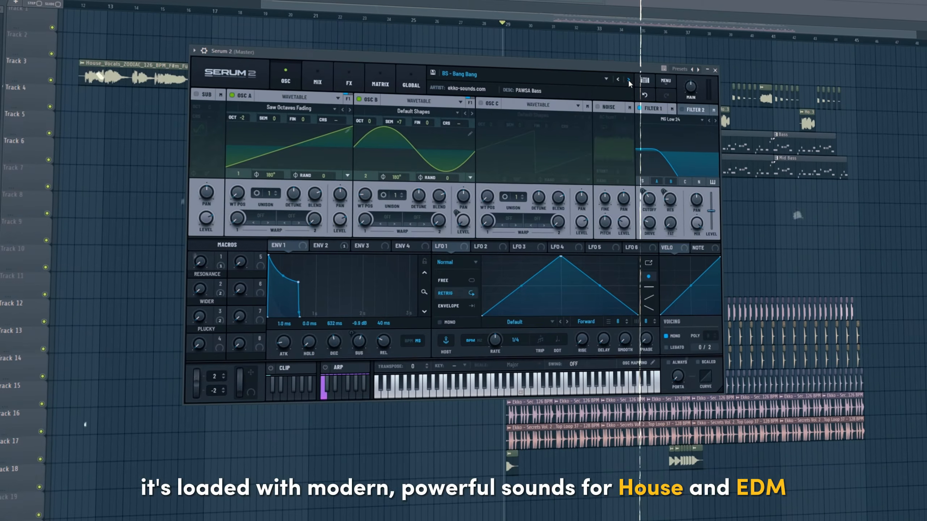
- Browse the Serum 2 bass presets from BS - Bang Bang onward and look through the effects rack of BS - Highrise
click(628, 79)
click(628, 80)
click(629, 79)
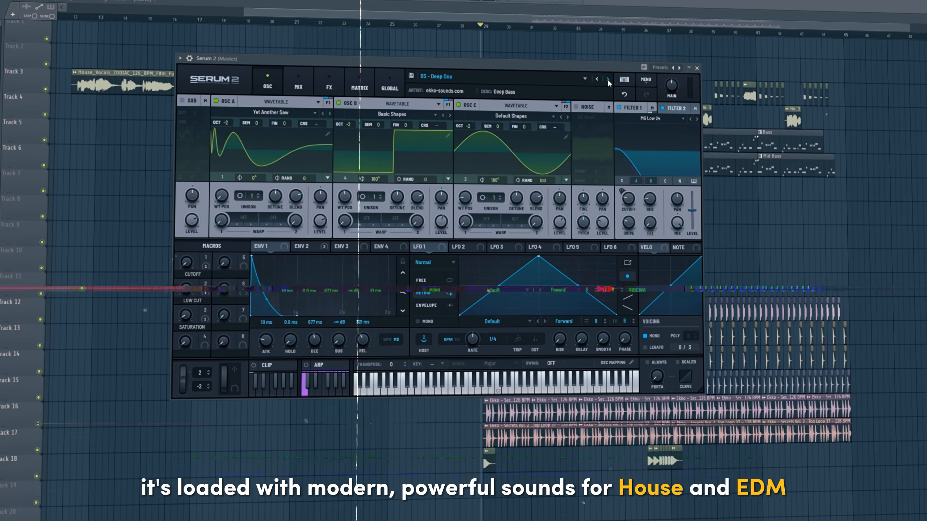
click(628, 79)
click(601, 78)
click(601, 79)
click(600, 79)
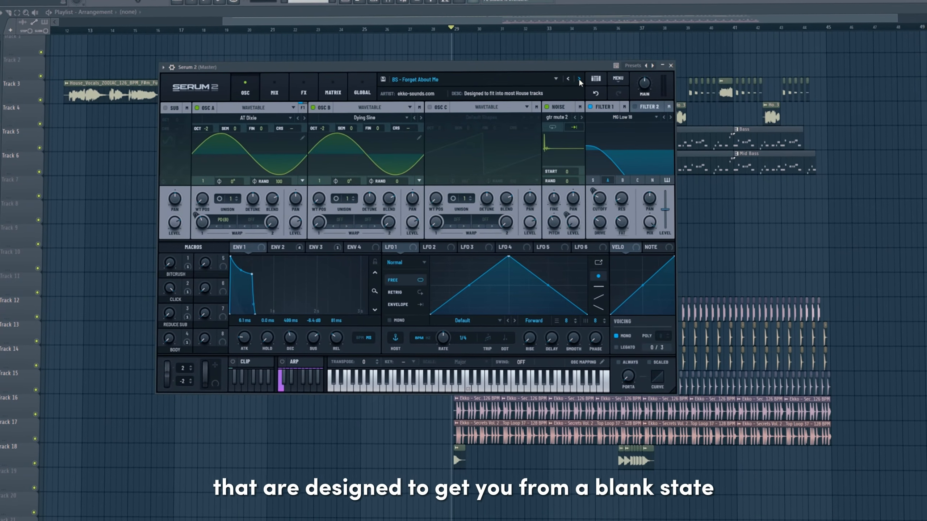
click(600, 79)
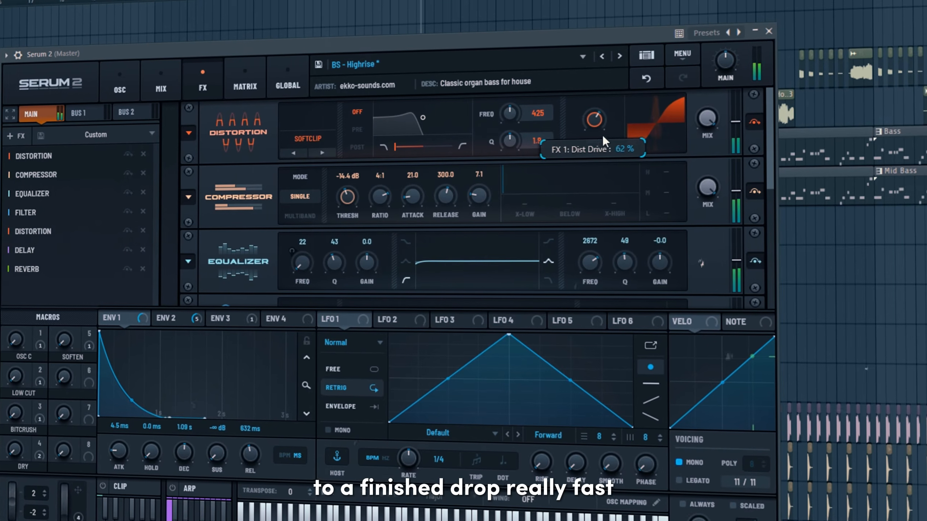
drag(778, 166, 777, 297)
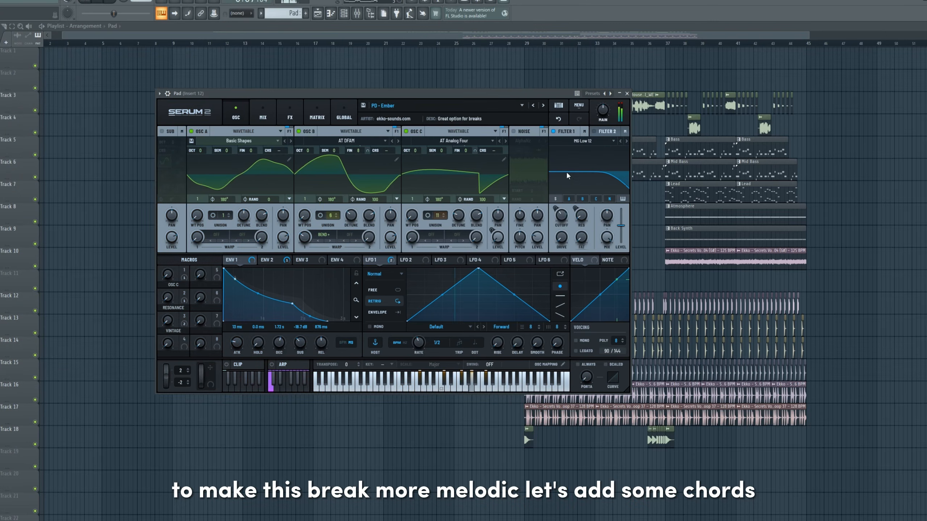
- Load the next Serum 2 preset on the Pad channel
click(544, 105)
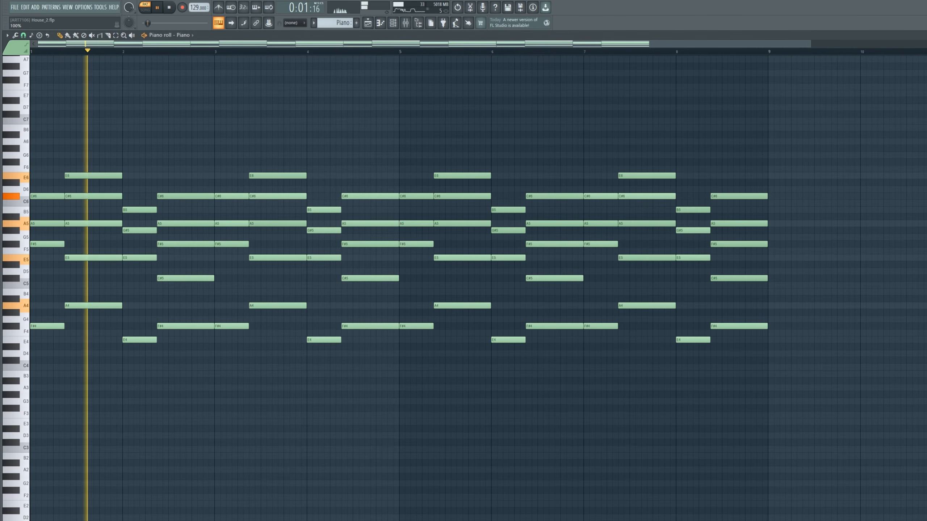
- Enlarge the velocity lane below the Piano chords and vary the note velocities for a more natural feel
drag(468, 518, 439, 405)
scroll(737, 394, down, 2)
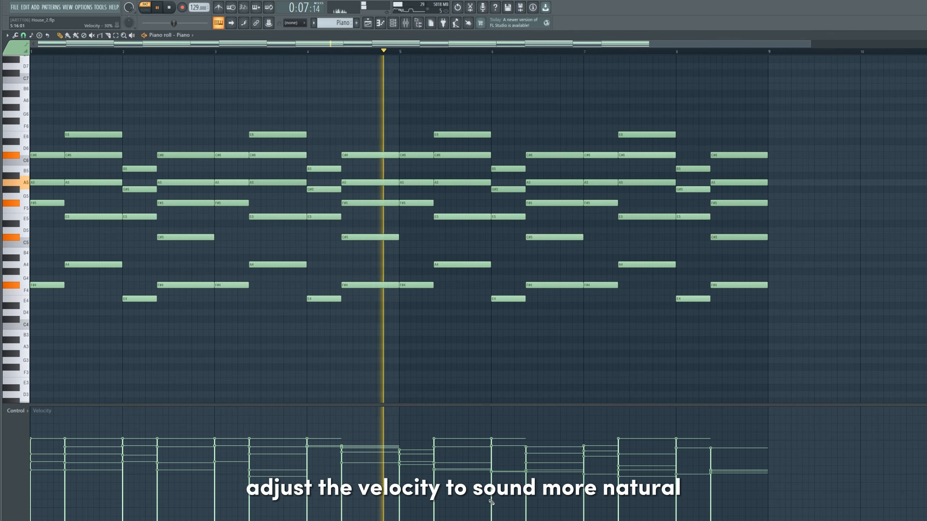
scroll(695, 475, up, 2)
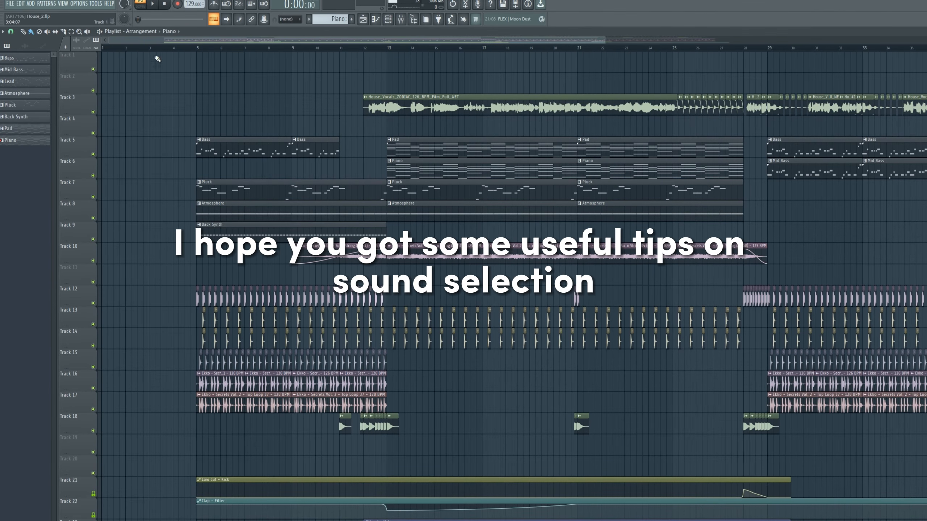
- Play the full arrangement from bar 5 and look over all its tracks
click(198, 50)
scroll(198, 50, down, 2)
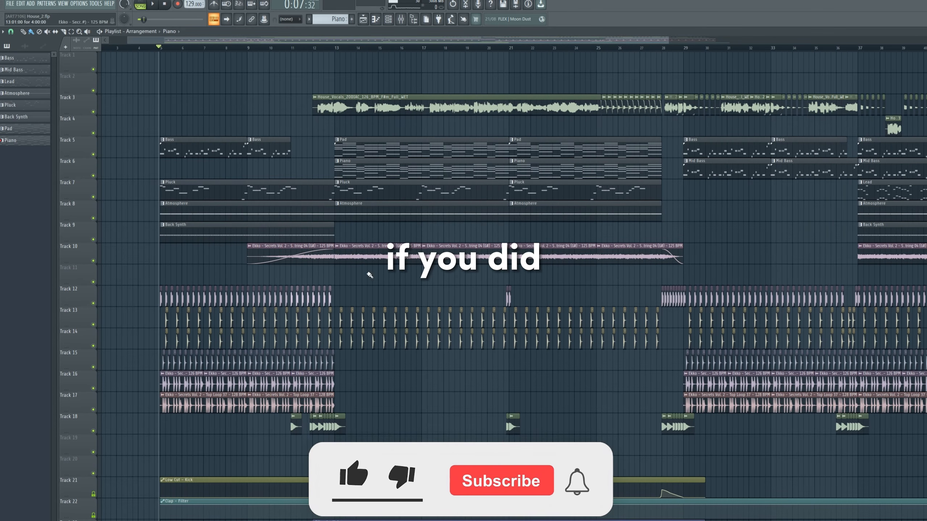